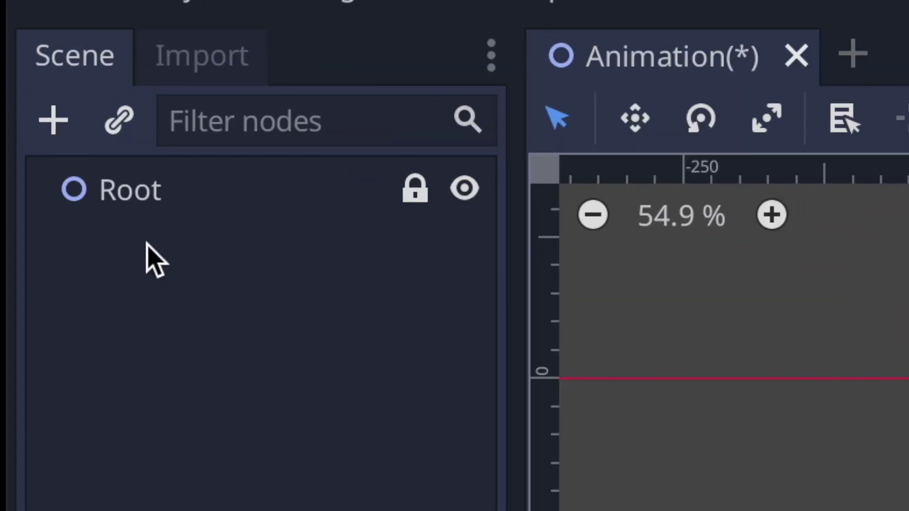
Search 'anima' in the Create New Node dialog and add an AnimatedSprite under Root.
{"action": "left_click", "coordinate": [143, 194]}
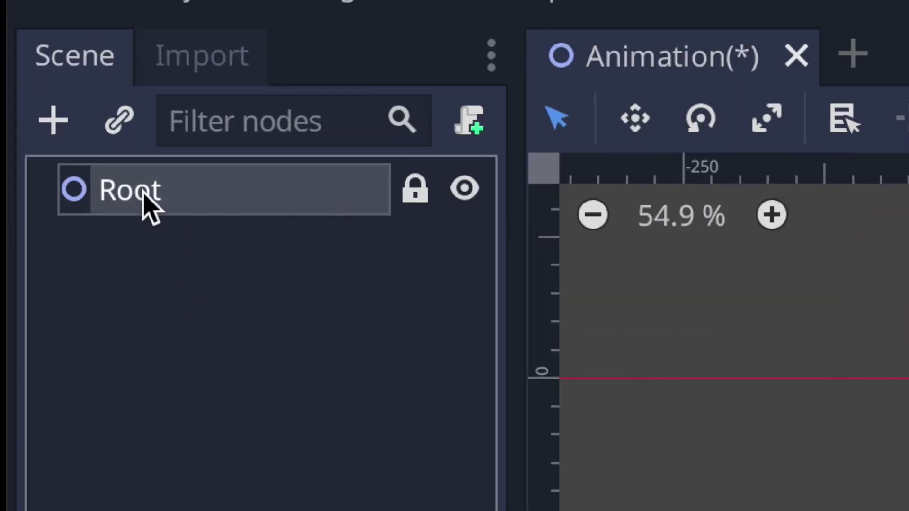
{"action": "left_click", "coordinate": [53, 121]}
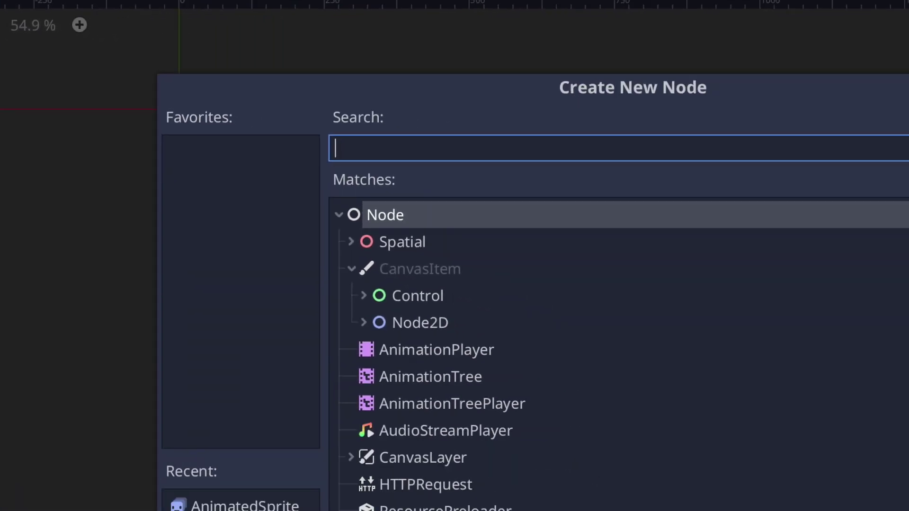
{"action": "type", "text": "anima"}
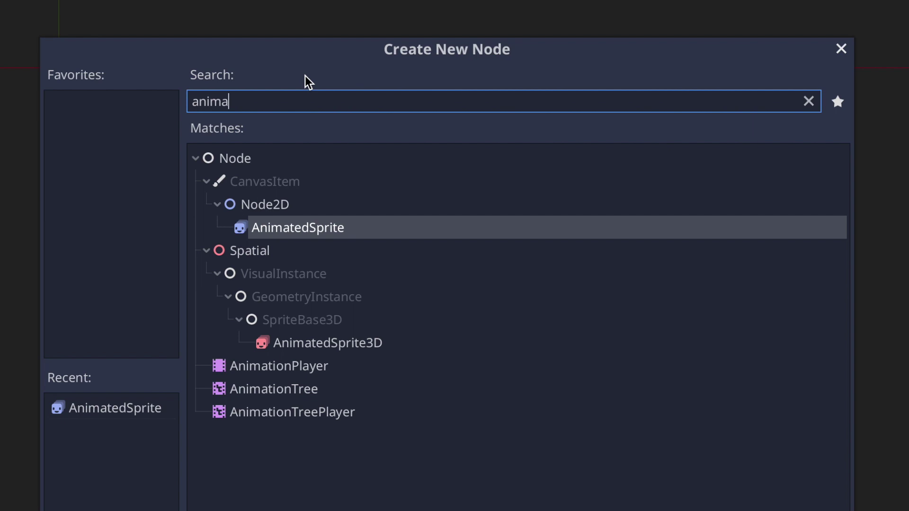
{"action": "double_click", "coordinate": [314, 229]}
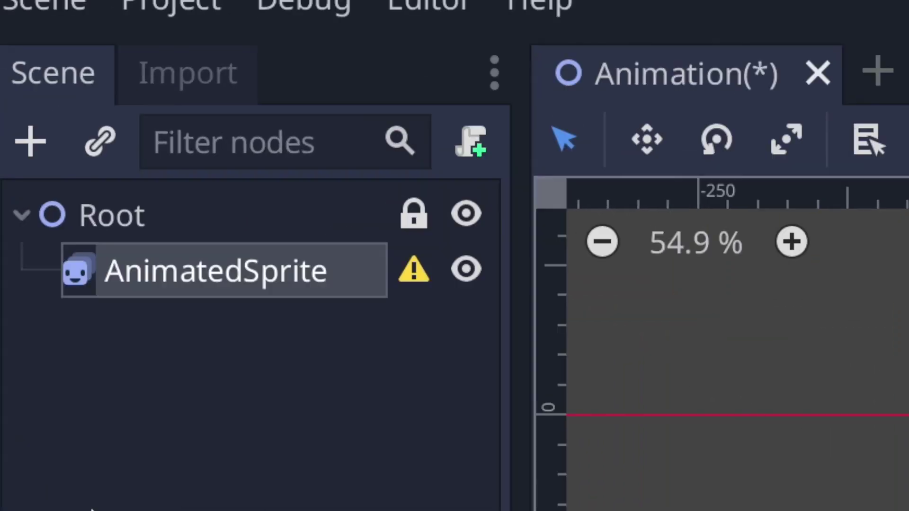
{"action": "left_click", "coordinate": [251, 284]}
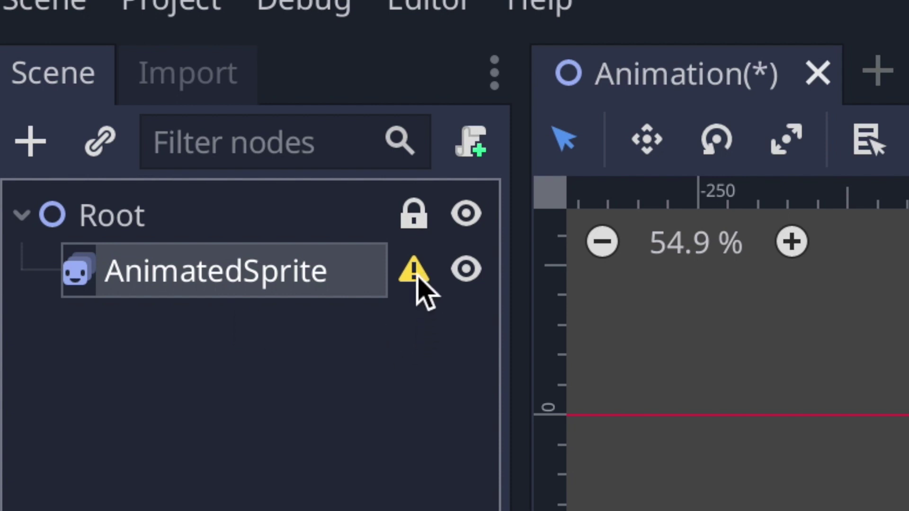
{"action": "mouse_move", "coordinate": [417, 279]}
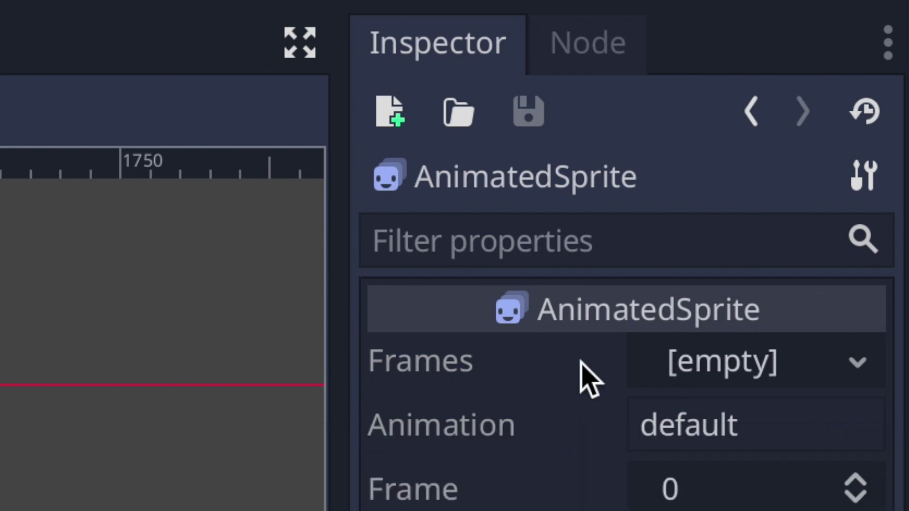
Set the AnimatedSprite's Frames to New SpriteFrames and open it in the SpriteFrames panel.
{"action": "left_click", "coordinate": [795, 370]}
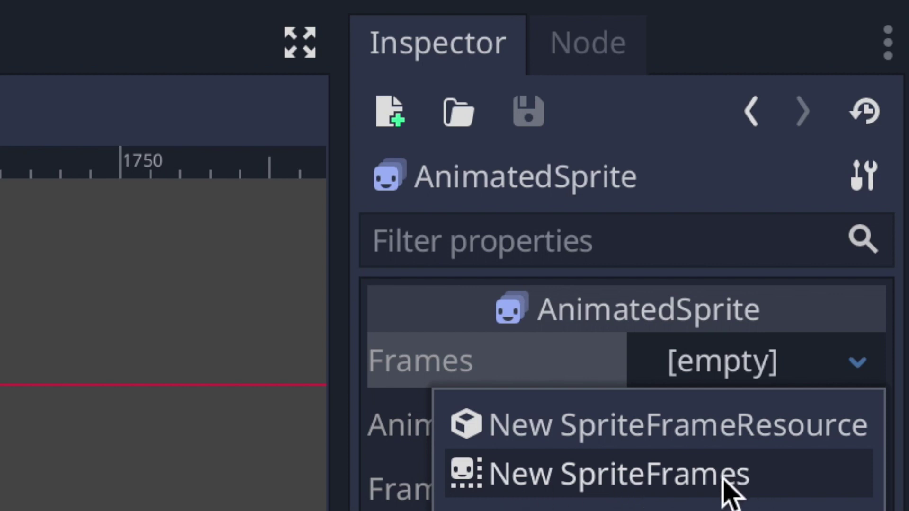
{"action": "left_click", "coordinate": [663, 475]}
{"action": "left_click", "coordinate": [700, 367]}
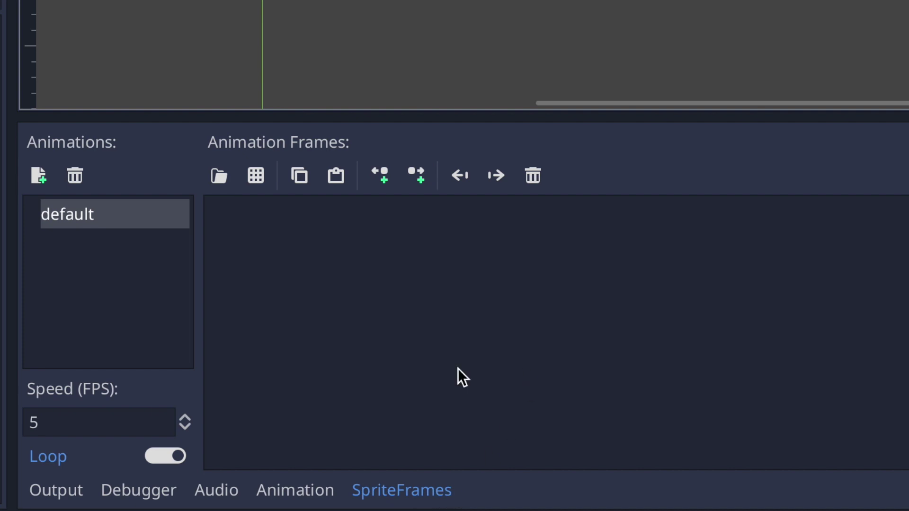
Create a new animation in SpriteFrames and rename it 'display'.
{"action": "left_click", "coordinate": [36, 181]}
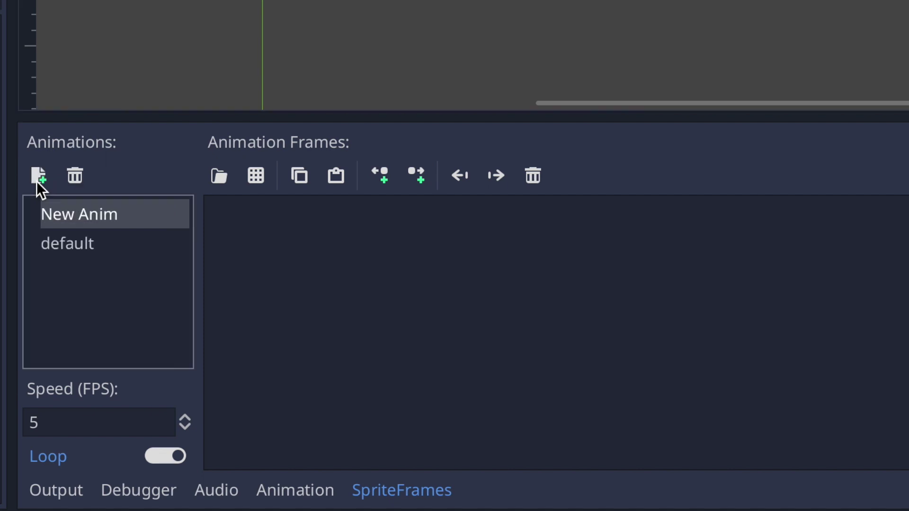
{"action": "double_click", "coordinate": [78, 215]}
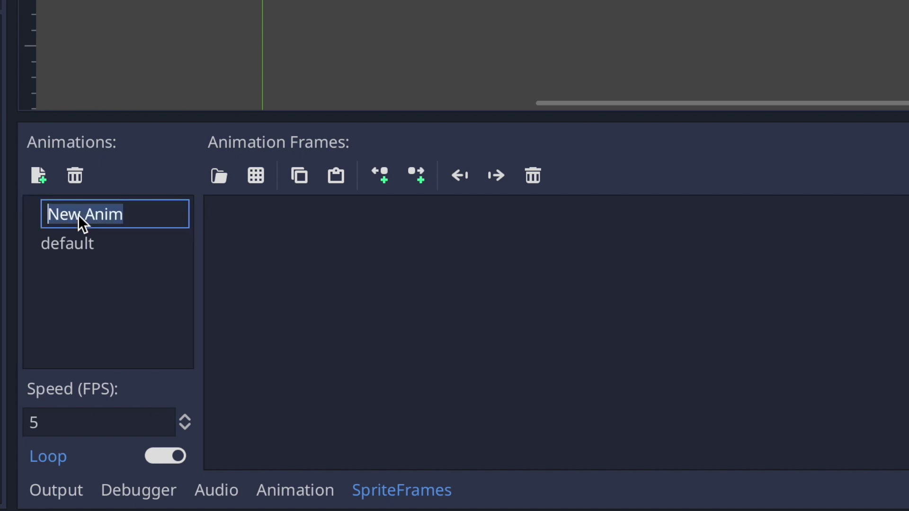
{"action": "type", "text": "display"}
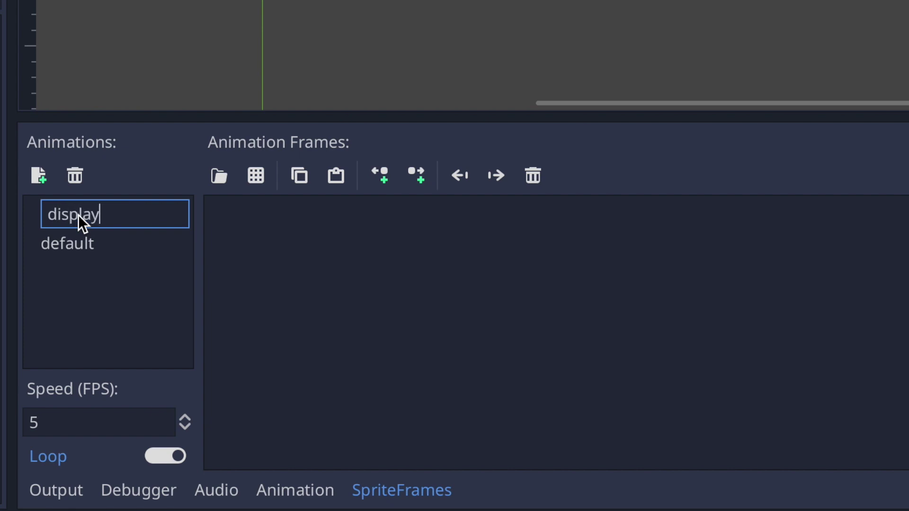
{"action": "left_click", "coordinate": [67, 213]}
Switch between the default and display animations, ending with display selected.
{"action": "left_click", "coordinate": [64, 242]}
{"action": "left_click", "coordinate": [72, 217]}
{"action": "left_click", "coordinate": [66, 243]}
{"action": "left_click", "coordinate": [69, 215]}
{"action": "left_click", "coordinate": [68, 246]}
{"action": "left_click", "coordinate": [75, 217]}
{"action": "left_click", "coordinate": [71, 245]}
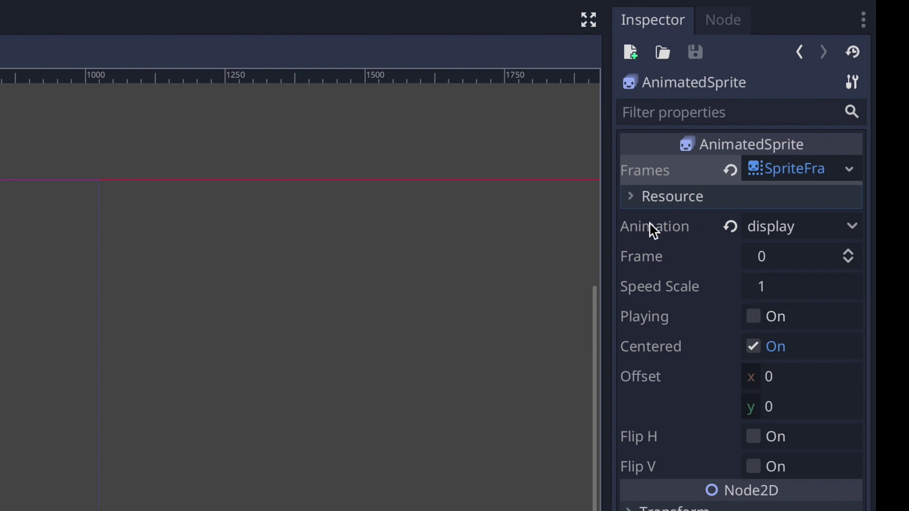
Set the AnimatedSprite's Animation property back to default in the Inspector.
{"action": "mouse_move", "coordinate": [652, 231]}
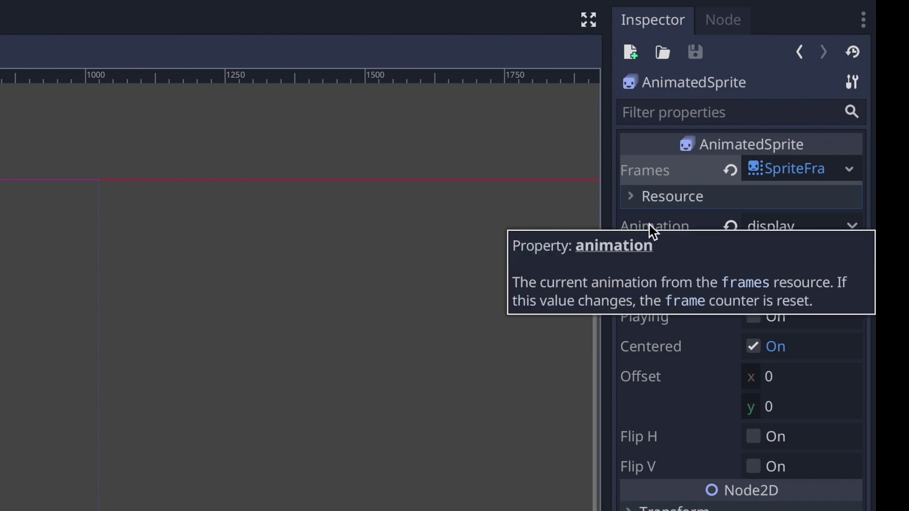
{"action": "left_click", "coordinate": [844, 229]}
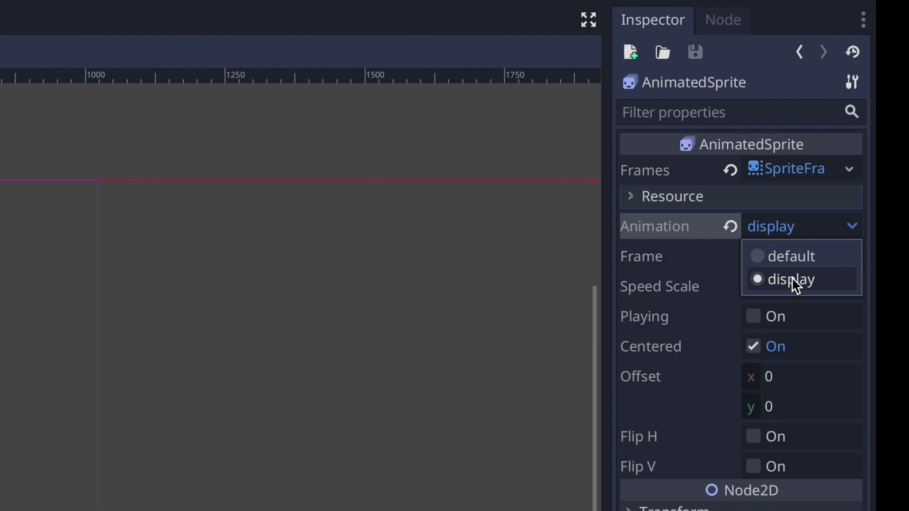
{"action": "left_click", "coordinate": [800, 259]}
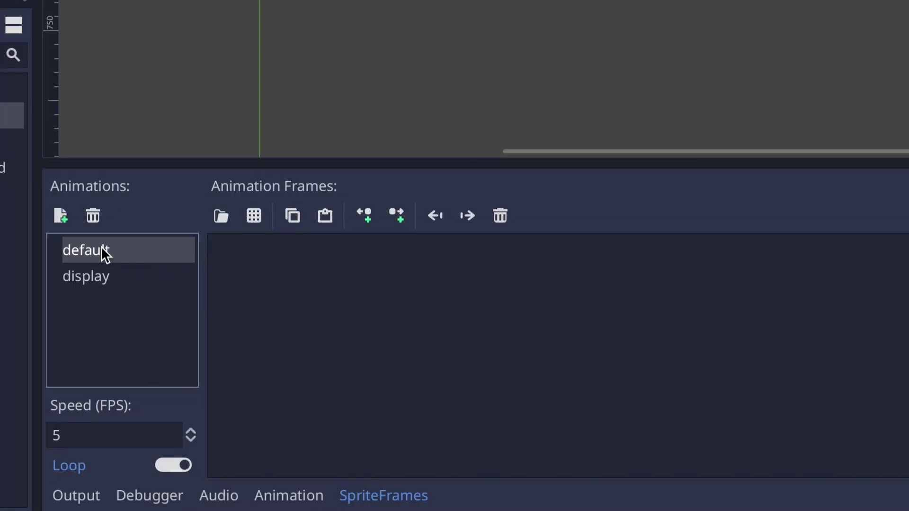
Remove the default animation from SpriteFrames, confirm with OK, and select display.
{"action": "left_click", "coordinate": [90, 266]}
{"action": "left_click", "coordinate": [93, 254]}
{"action": "left_click", "coordinate": [94, 214]}
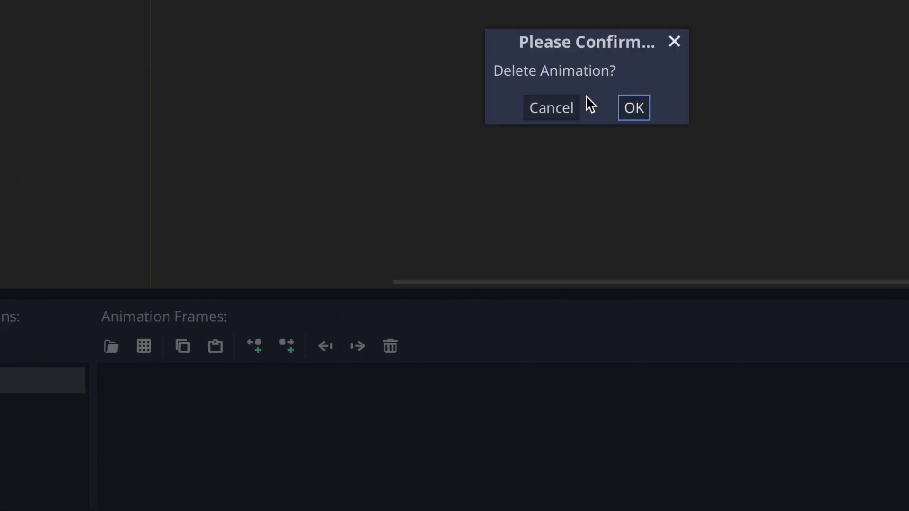
{"action": "left_click", "coordinate": [495, 261]}
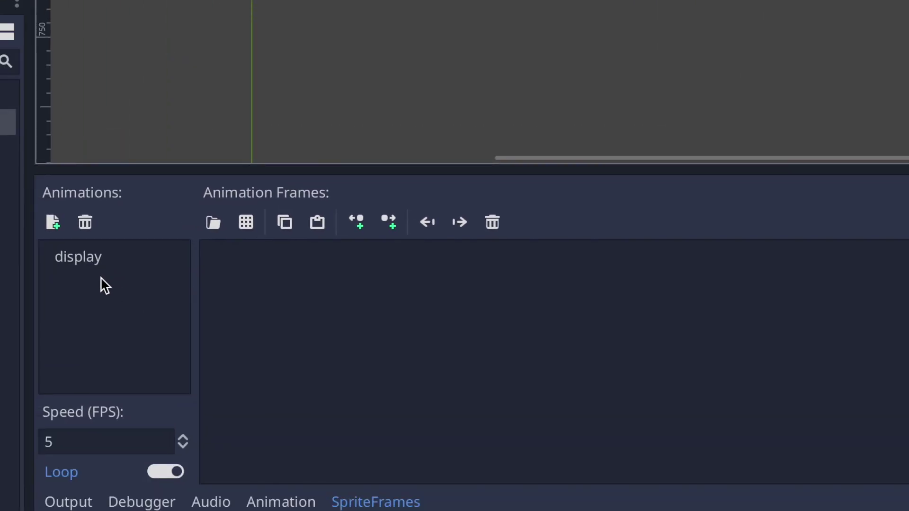
{"action": "left_click", "coordinate": [94, 261]}
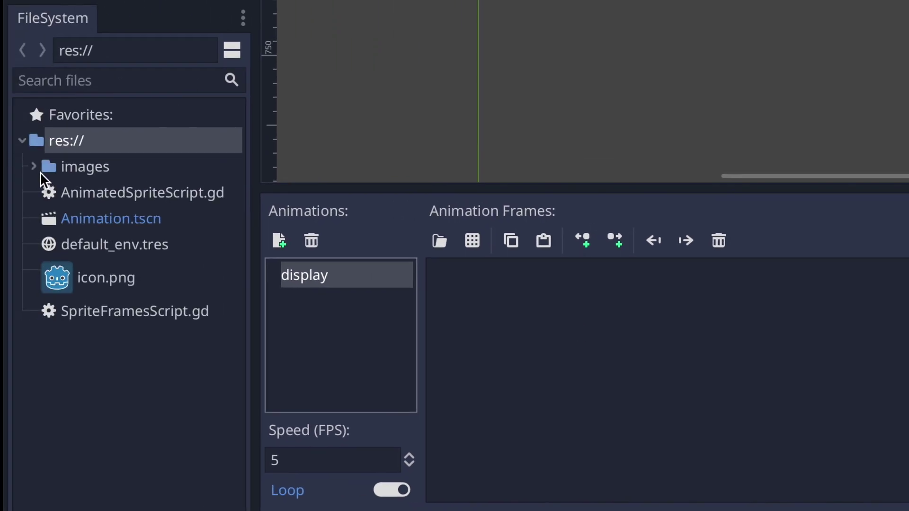
Drag number1.png through number5.png from the images folder into display as frames 0–4.
{"action": "left_click", "coordinate": [35, 168]}
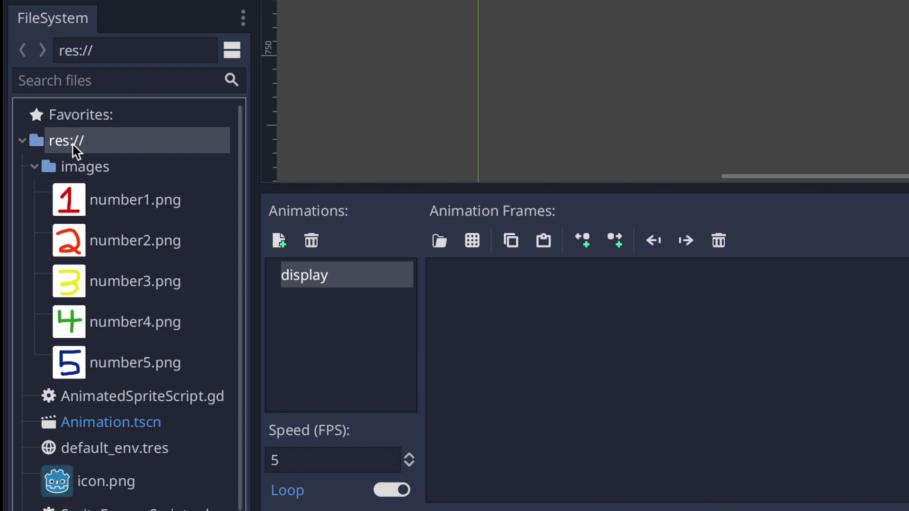
{"action": "left_click", "coordinate": [97, 171]}
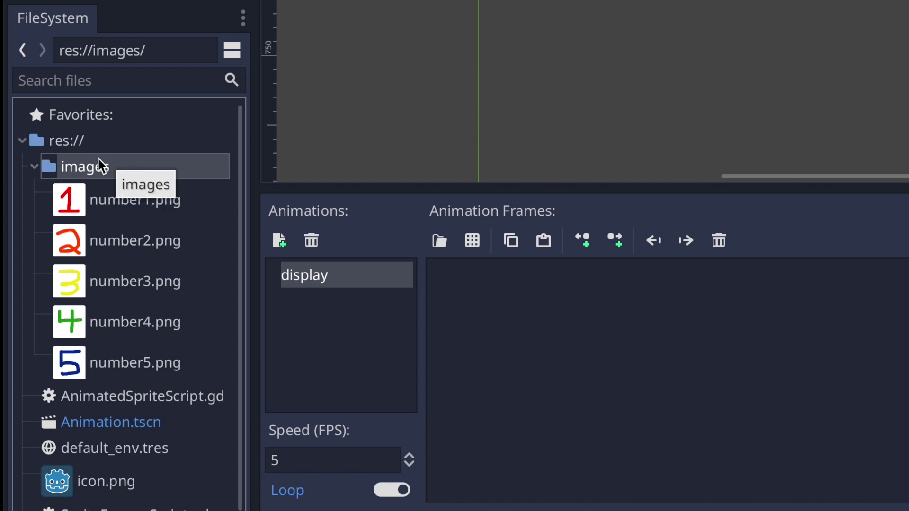
{"action": "left_click_drag", "start_coordinate": [69, 201], "coordinate": [519, 325]}
{"action": "left_click_drag", "start_coordinate": [124, 247], "coordinate": [649, 367]}
{"action": "left_click_drag", "start_coordinate": [127, 288], "coordinate": [778, 398]}
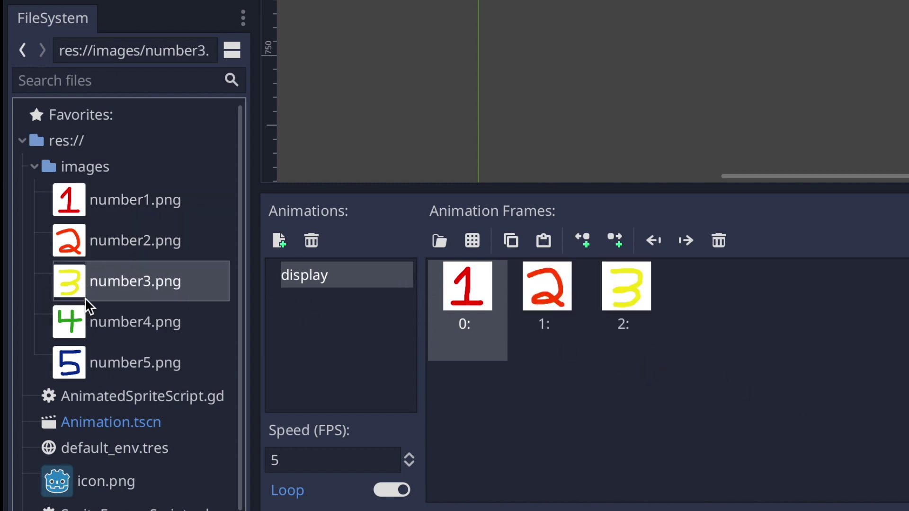
{"action": "left_click_drag", "start_coordinate": [91, 322], "coordinate": [657, 368]}
{"action": "left_click_drag", "start_coordinate": [96, 353], "coordinate": [802, 367]}
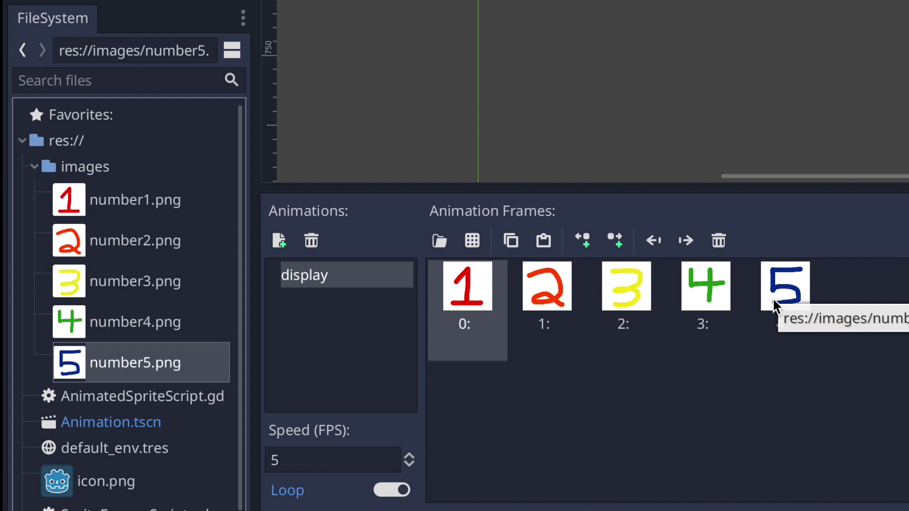
{"action": "left_click", "coordinate": [469, 338]}
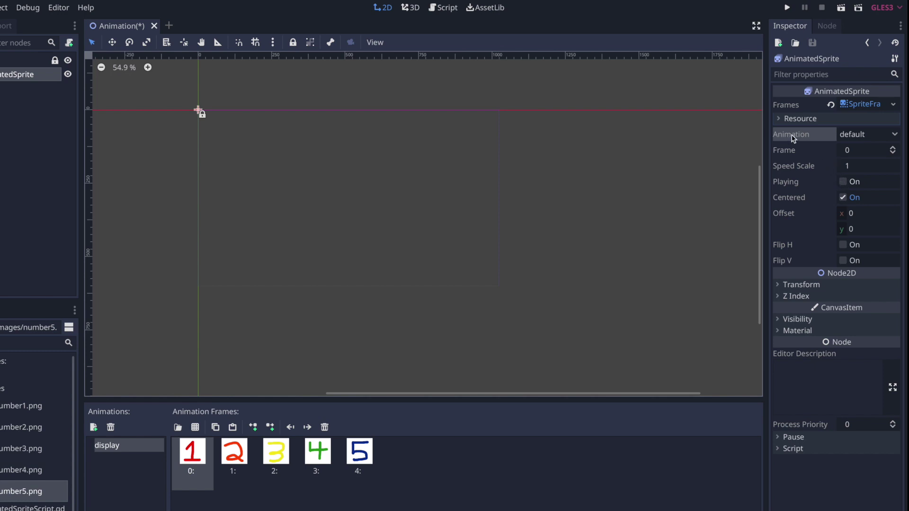
Move the AnimatedSprite to the middle of the scene area.
{"action": "left_click", "coordinate": [862, 136]}
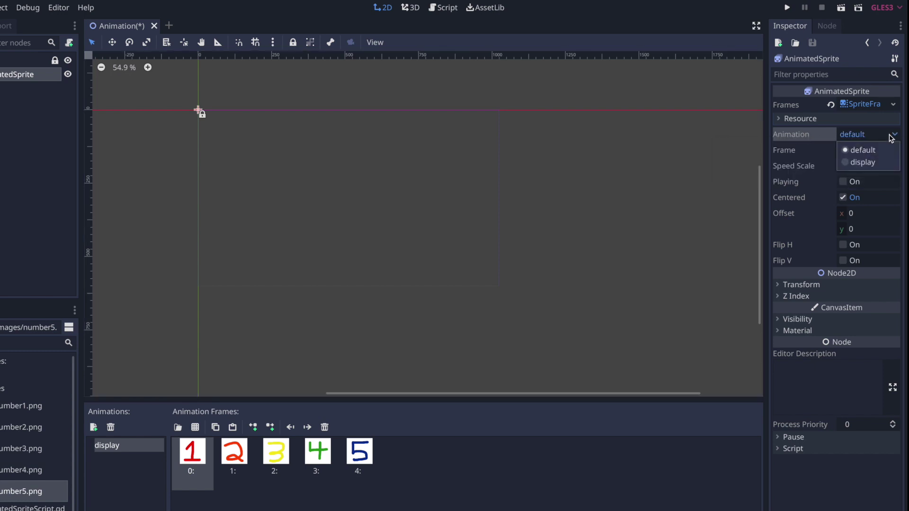
{"action": "left_click", "coordinate": [865, 157]}
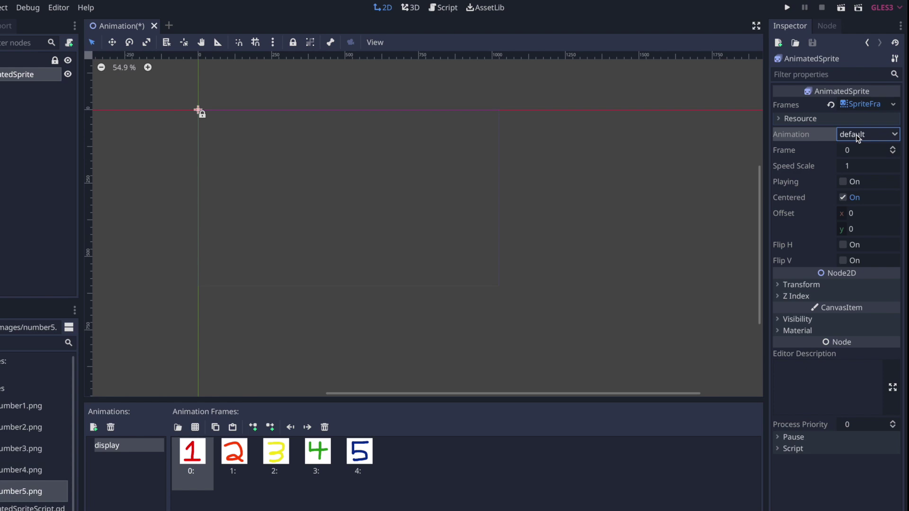
{"action": "left_click_drag", "start_coordinate": [62, 77], "coordinate": [336, 184]}
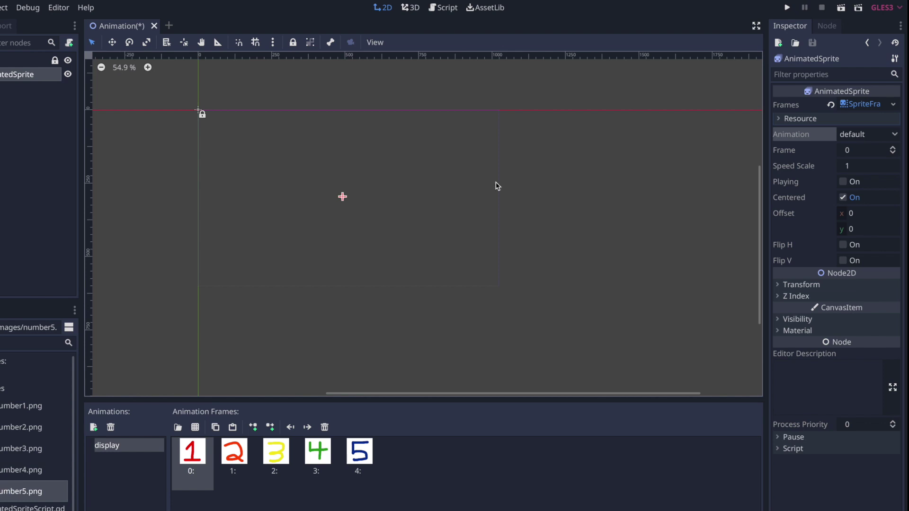
Set the sprite's Animation to display and switch on Playing.
{"action": "left_click", "coordinate": [894, 135]}
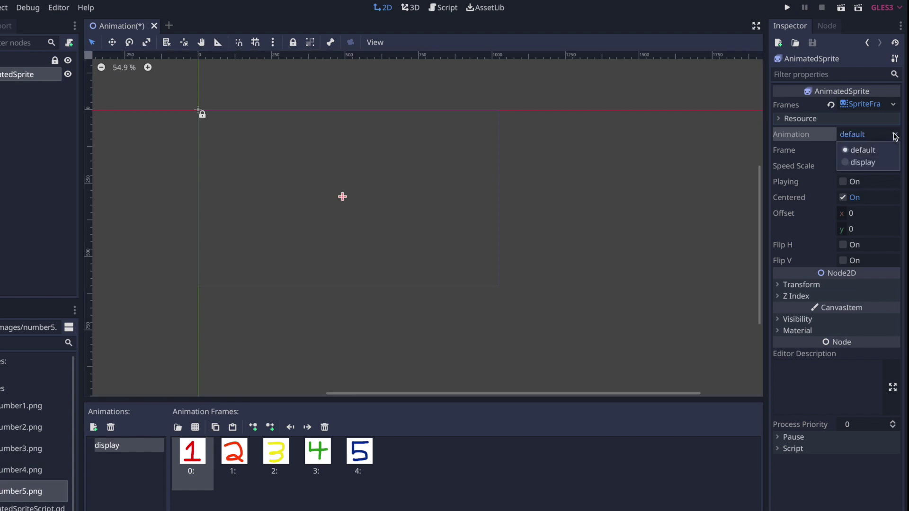
{"action": "left_click", "coordinate": [862, 162]}
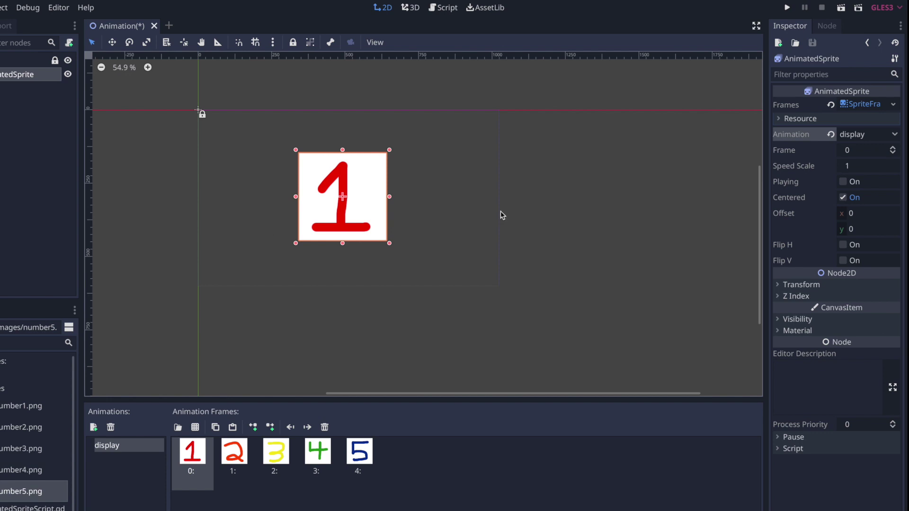
{"action": "left_click", "coordinate": [843, 183]}
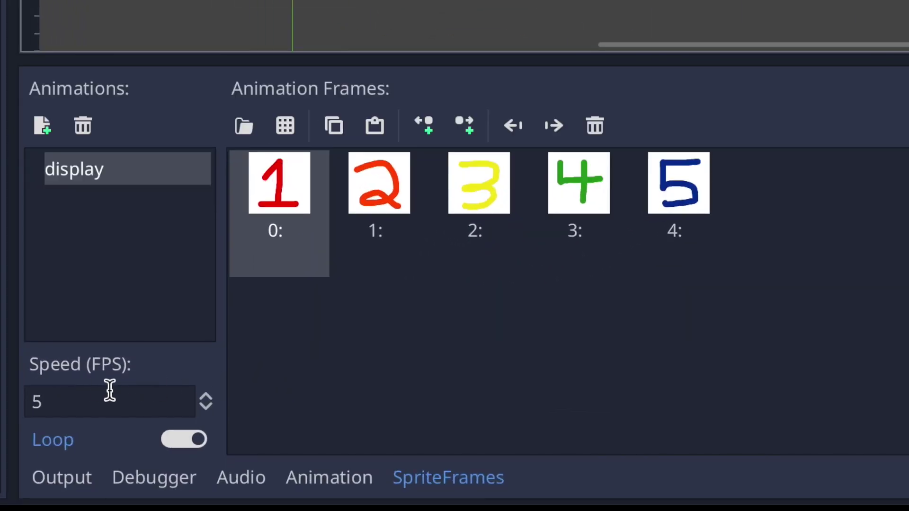
{"action": "left_click", "coordinate": [92, 402]}
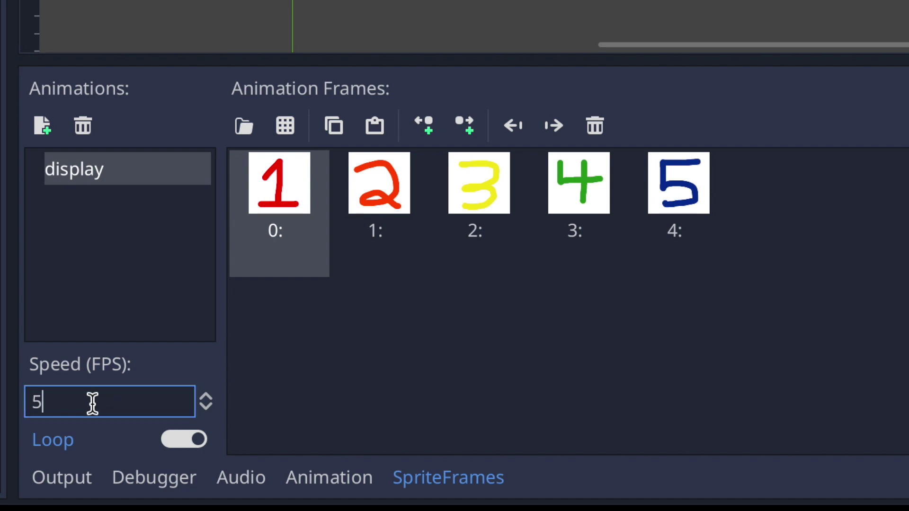
Set display's Speed to 1 FPS, then turn Playing on to preview and off again.
{"action": "key", "text": "BackSpace"}
{"action": "type", "text": "1"}
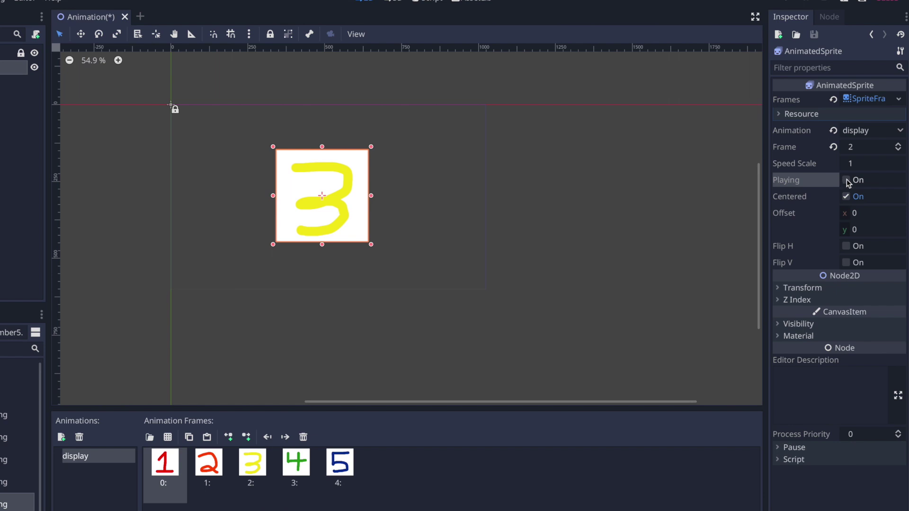
{"action": "left_click", "coordinate": [847, 181]}
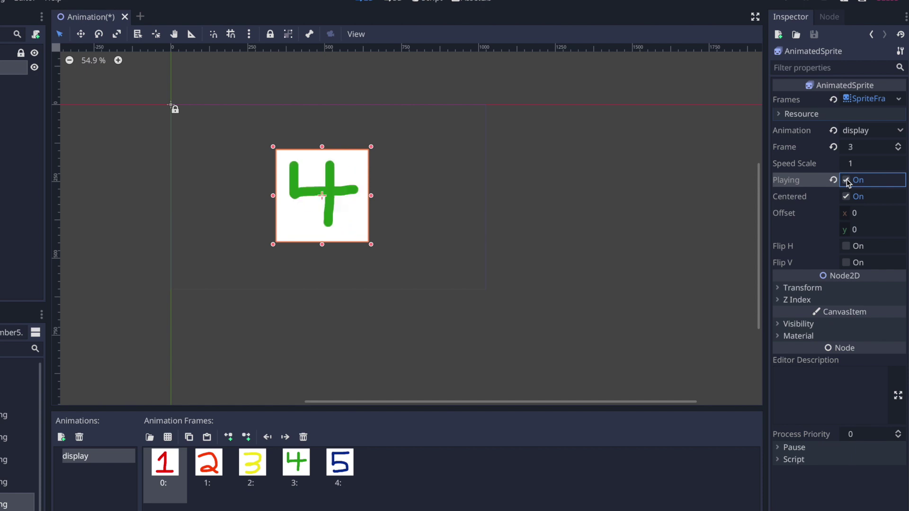
{"action": "left_click", "coordinate": [846, 181]}
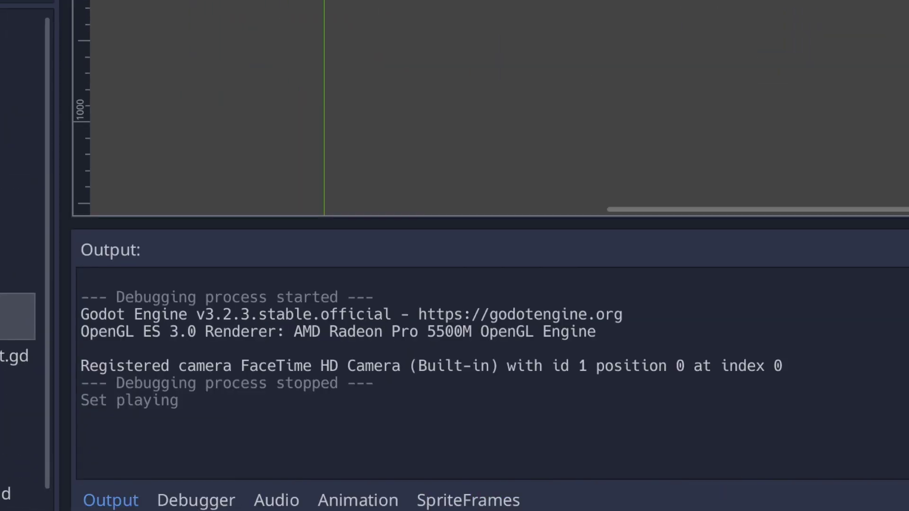
Attach AnimatedSpriteScript.gd to the AnimatedSprite node and open it in the script editor.
{"action": "left_click", "coordinate": [472, 498]}
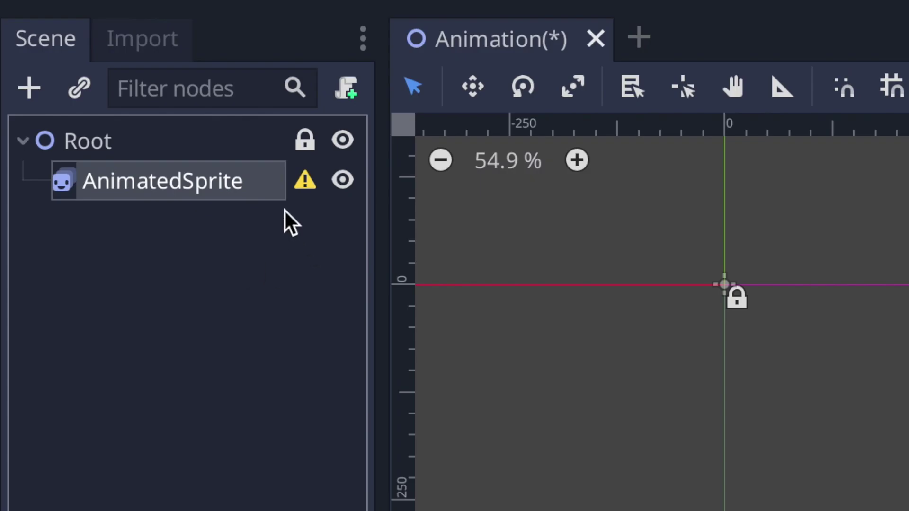
{"action": "mouse_move", "coordinate": [294, 198]}
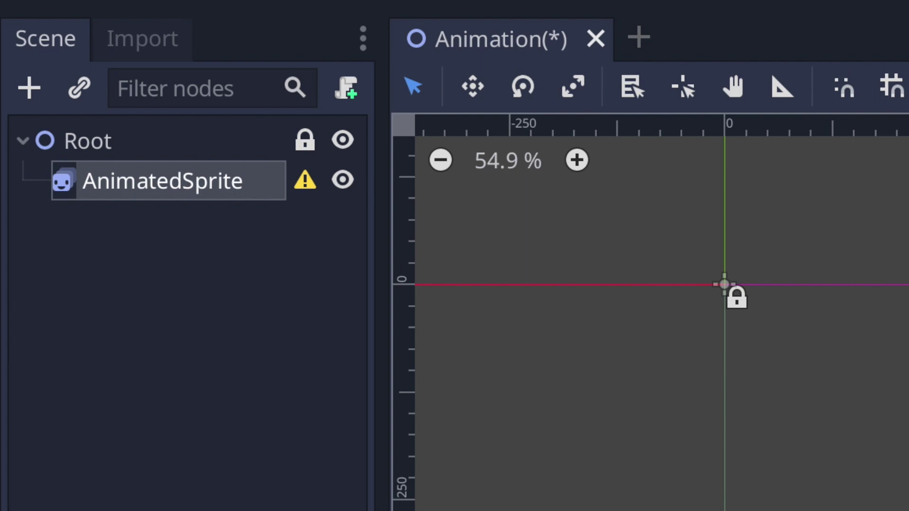
{"action": "left_click_drag", "start_coordinate": [161, 510], "coordinate": [178, 182]}
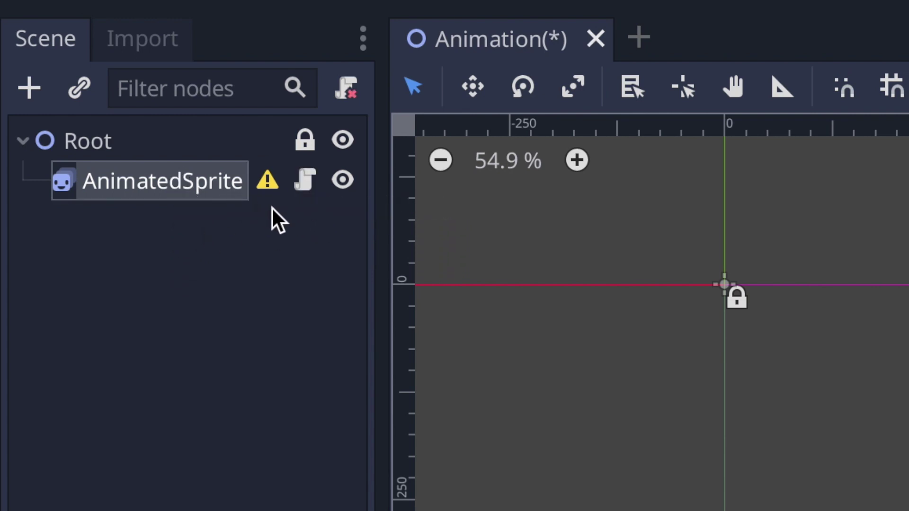
{"action": "left_click", "coordinate": [306, 180]}
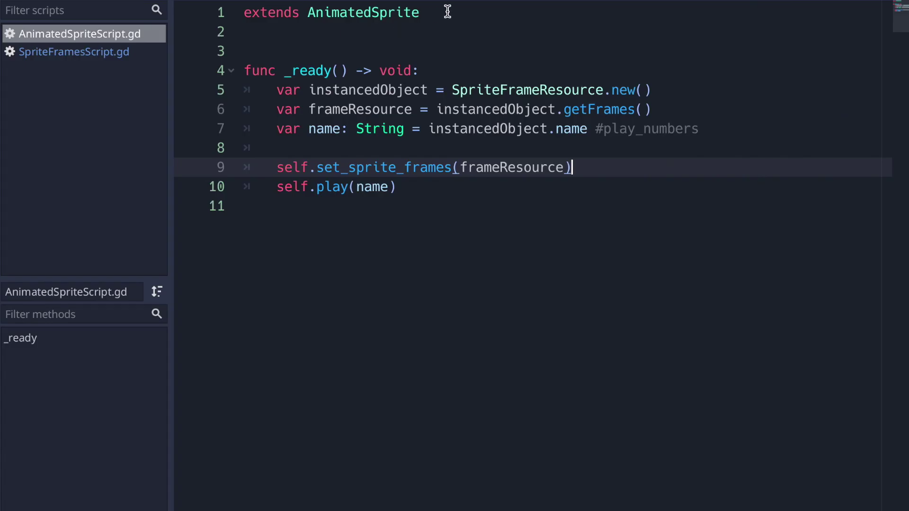
Highlight the extends line, _ready, the SpriteFrameResource instance and getFrames() call in AnimatedSpriteScript.gd.
{"action": "left_click_drag", "start_coordinate": [447, 12], "coordinate": [213, 10]}
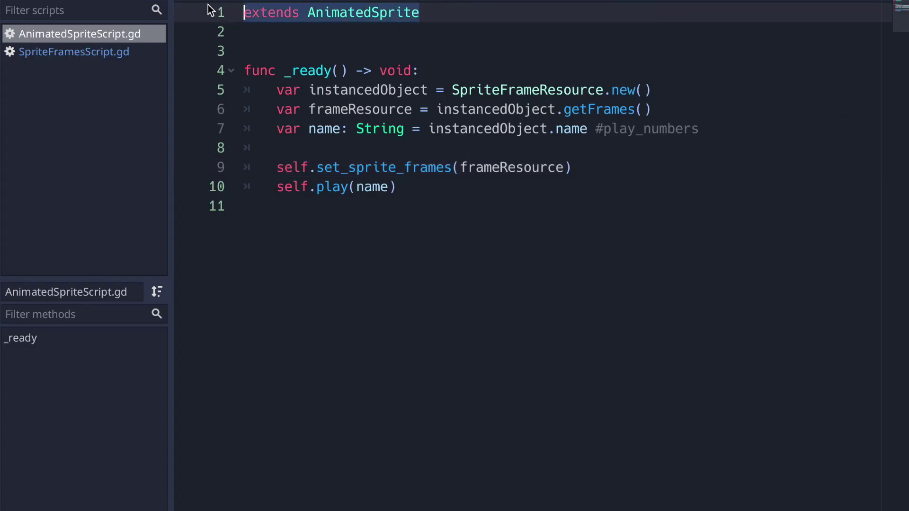
{"action": "left_click", "coordinate": [445, 15]}
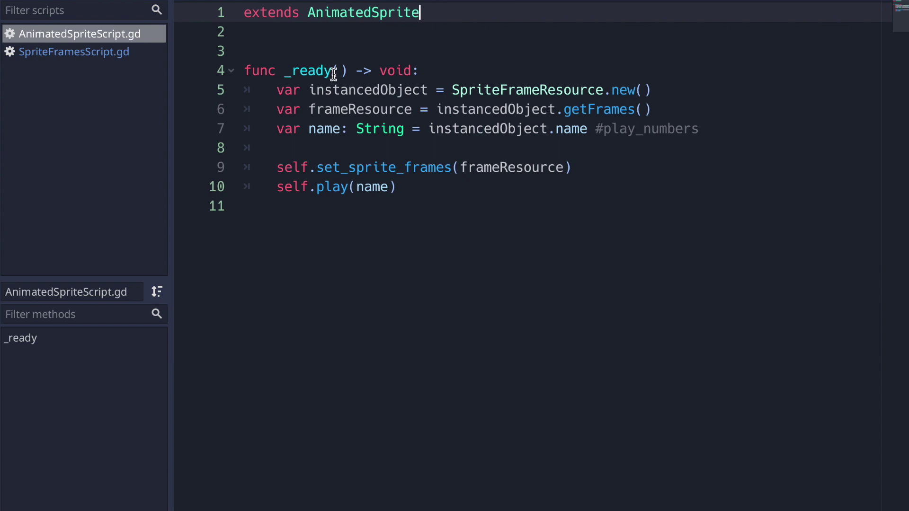
{"action": "double_click", "coordinate": [319, 68]}
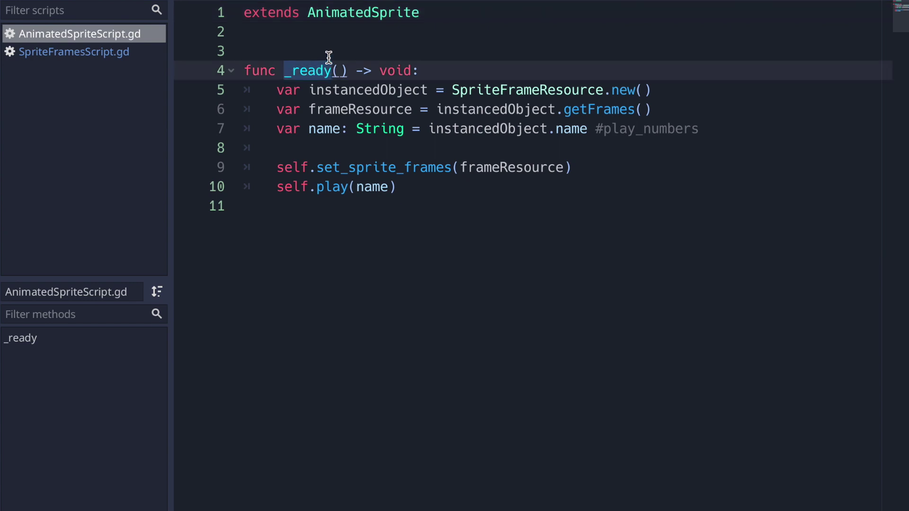
{"action": "left_click_drag", "start_coordinate": [277, 89], "coordinate": [704, 90]}
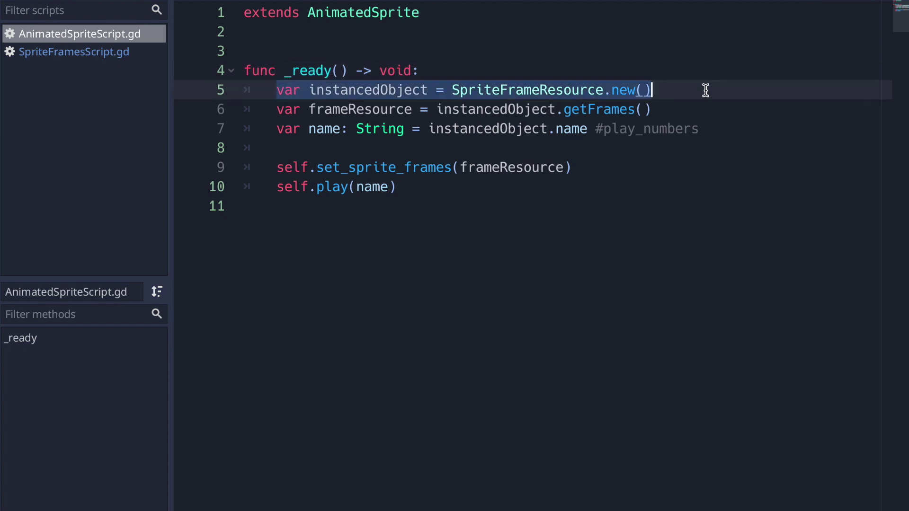
{"action": "double_click", "coordinate": [552, 89]}
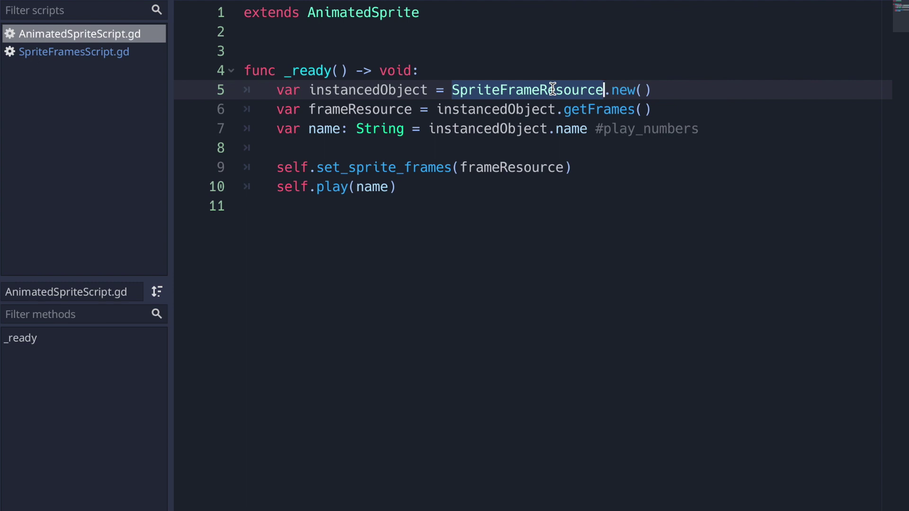
{"action": "left_click_drag", "start_coordinate": [651, 109], "coordinate": [566, 111]}
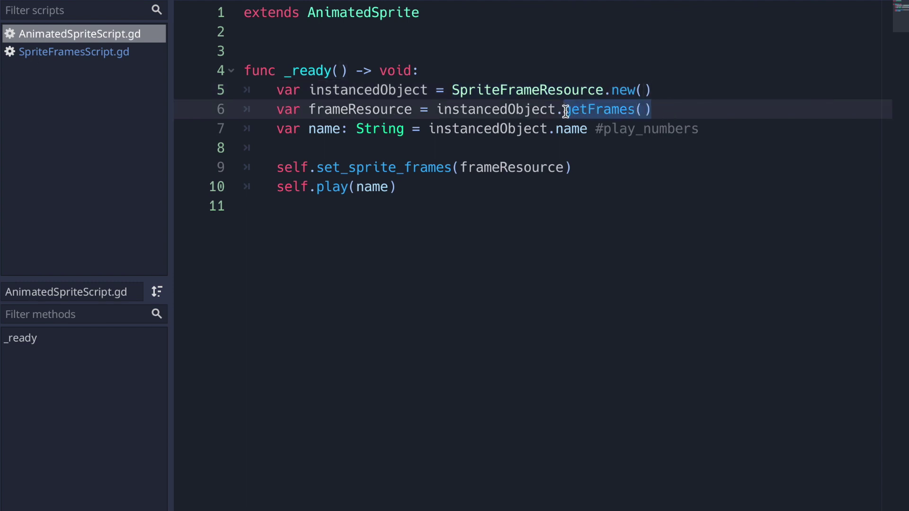
{"action": "double_click", "coordinate": [350, 106]}
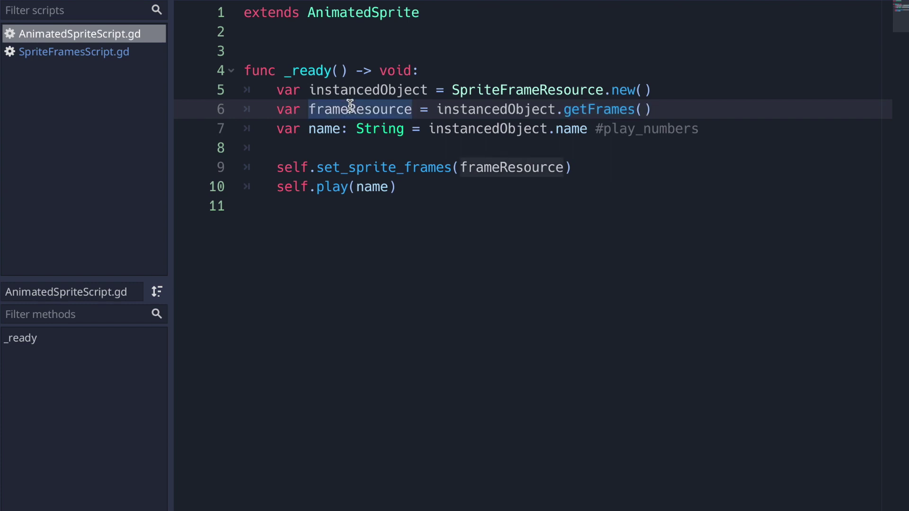
{"action": "left_click", "coordinate": [76, 53]}
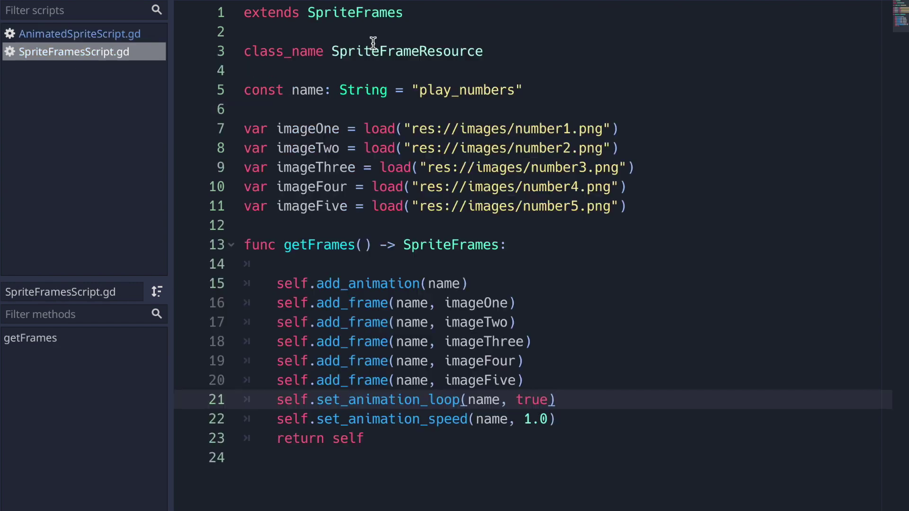
{"action": "left_click_drag", "start_coordinate": [412, 14], "coordinate": [241, 12]}
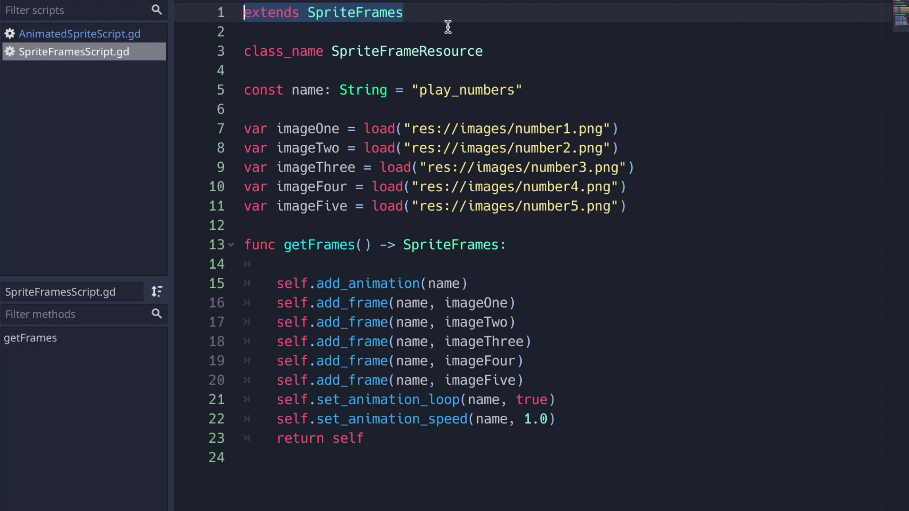
{"action": "double_click", "coordinate": [423, 53]}
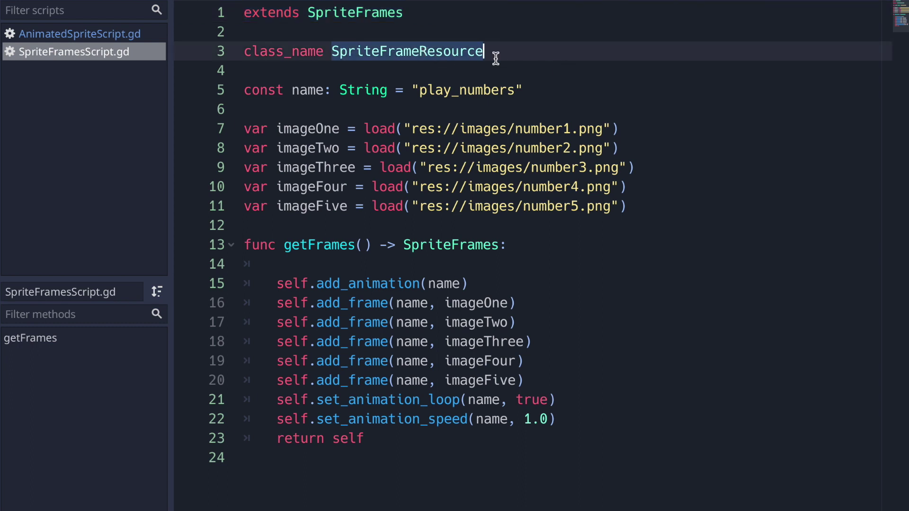
{"action": "left_click_drag", "start_coordinate": [522, 90], "coordinate": [200, 96]}
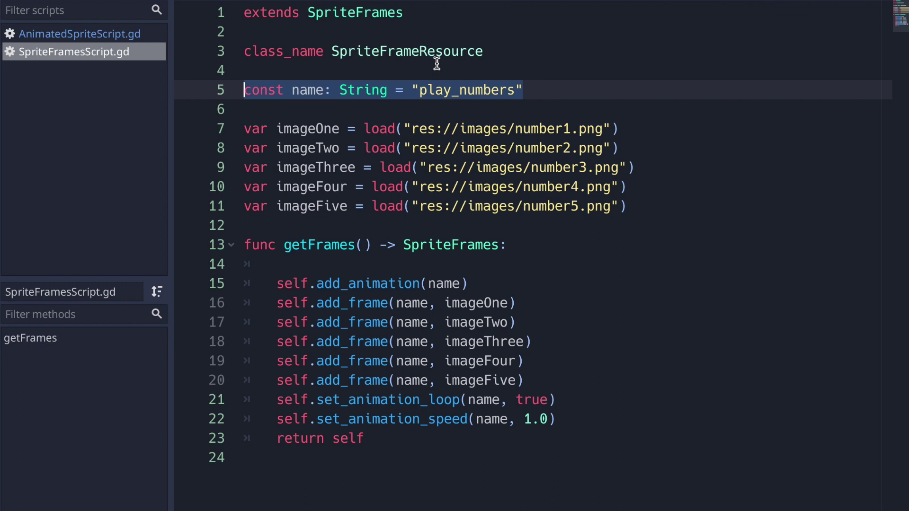
{"action": "double_click", "coordinate": [307, 90]}
{"action": "left_click_drag", "start_coordinate": [522, 90], "coordinate": [409, 90]}
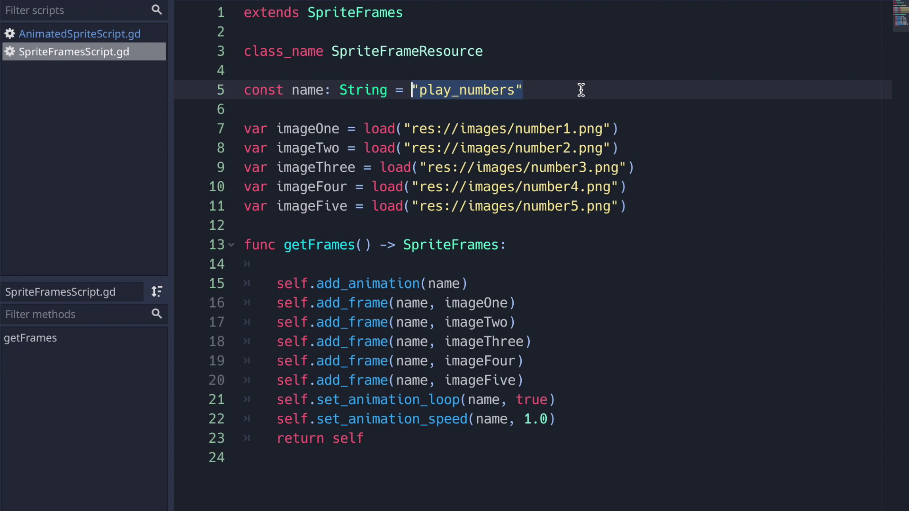
{"action": "left_click_drag", "start_coordinate": [643, 205], "coordinate": [148, 125]}
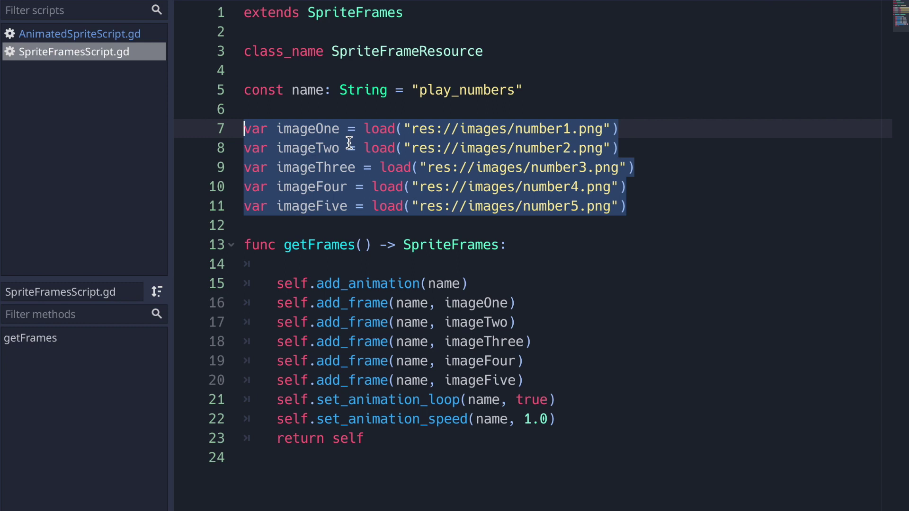
{"action": "double_click", "coordinate": [309, 132]}
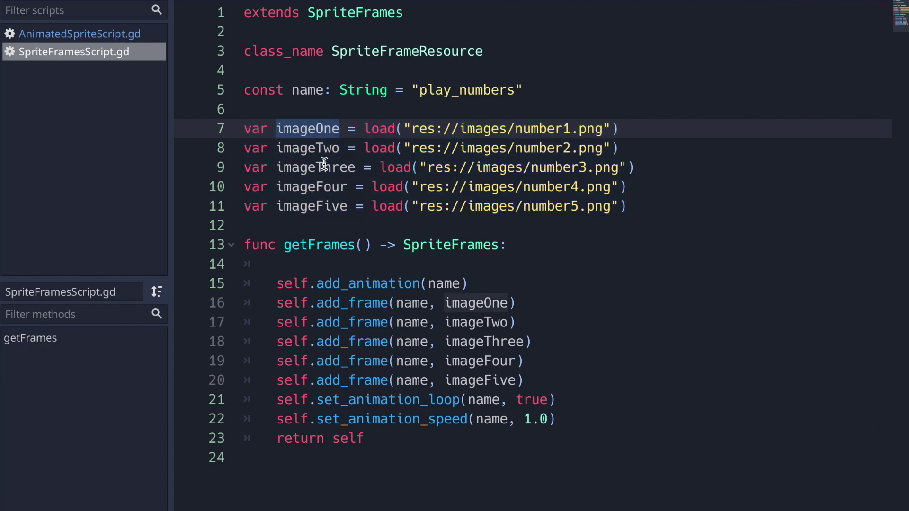
{"action": "double_click", "coordinate": [308, 247]}
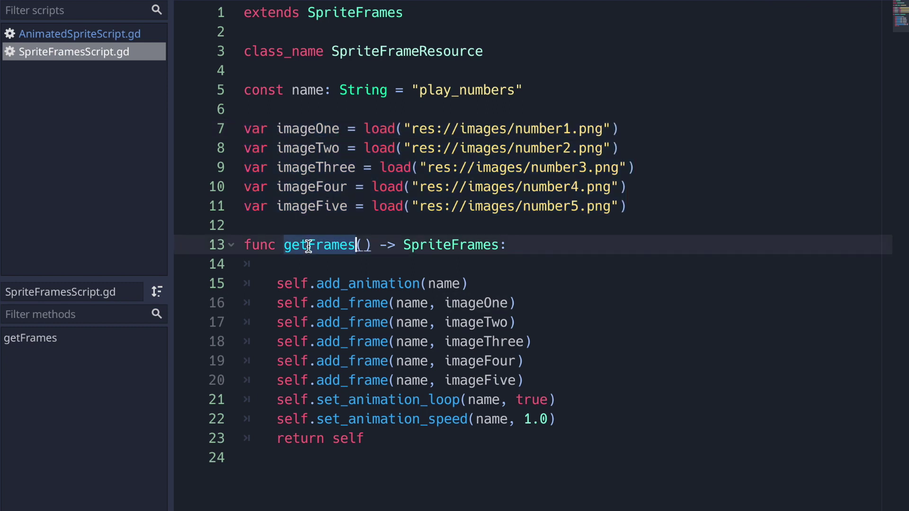
{"action": "double_click", "coordinate": [473, 246]}
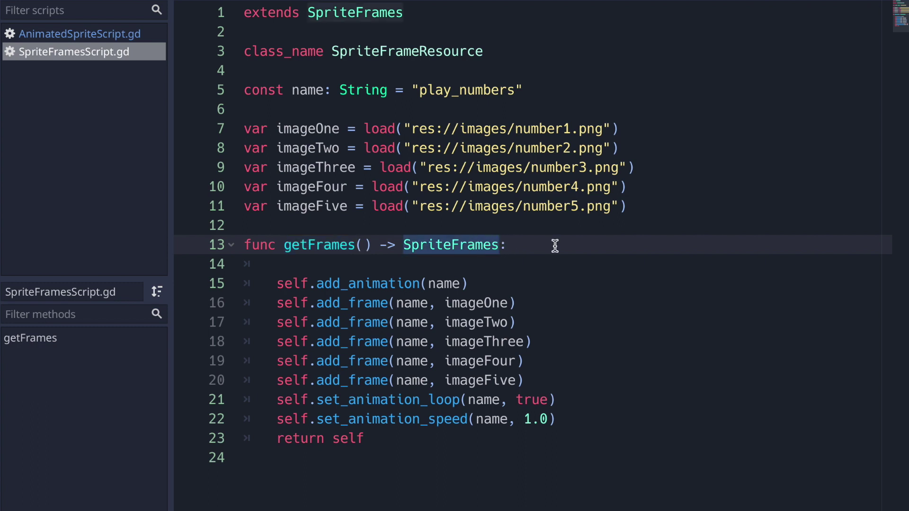
Insert a blank line before 'return self' in getFrames.
{"action": "left_click", "coordinate": [572, 419]}
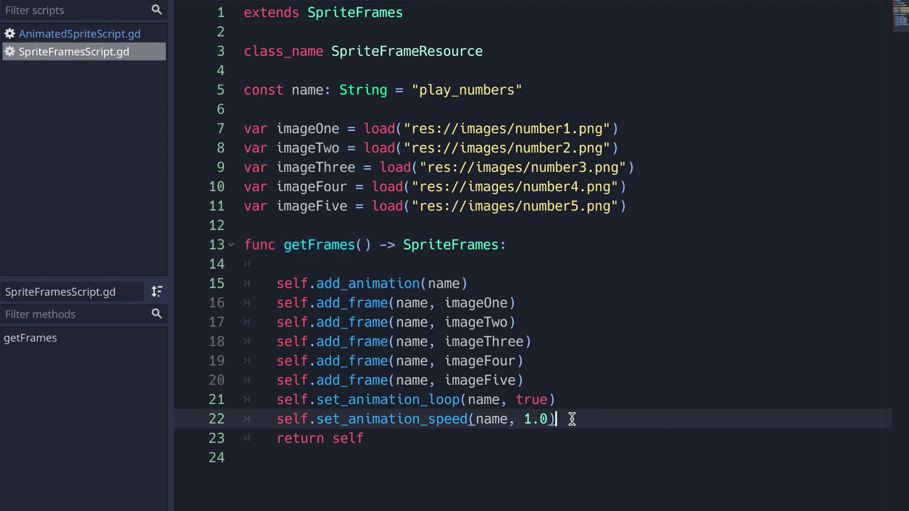
{"action": "key", "text": "Return"}
{"action": "double_click", "coordinate": [347, 458]}
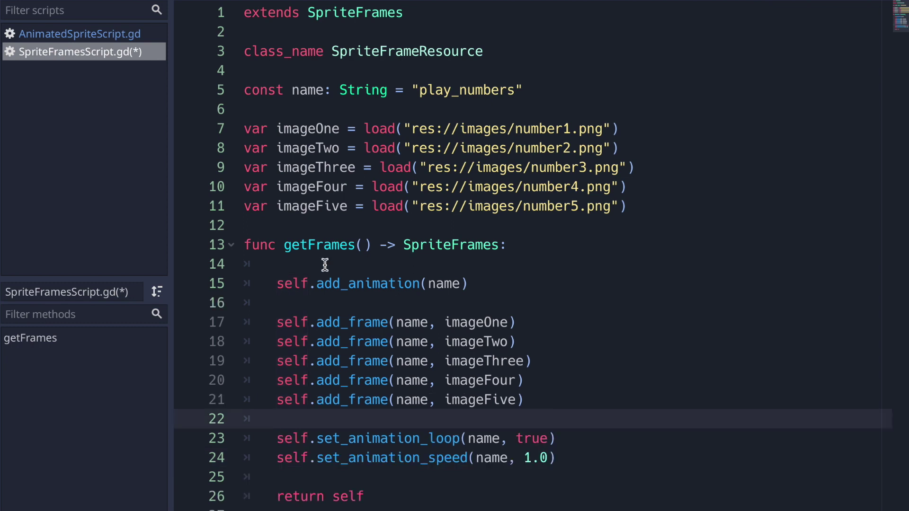
Highlight the add_animation call and the add_frame name and imageOne arguments.
{"action": "left_click", "coordinate": [298, 264]}
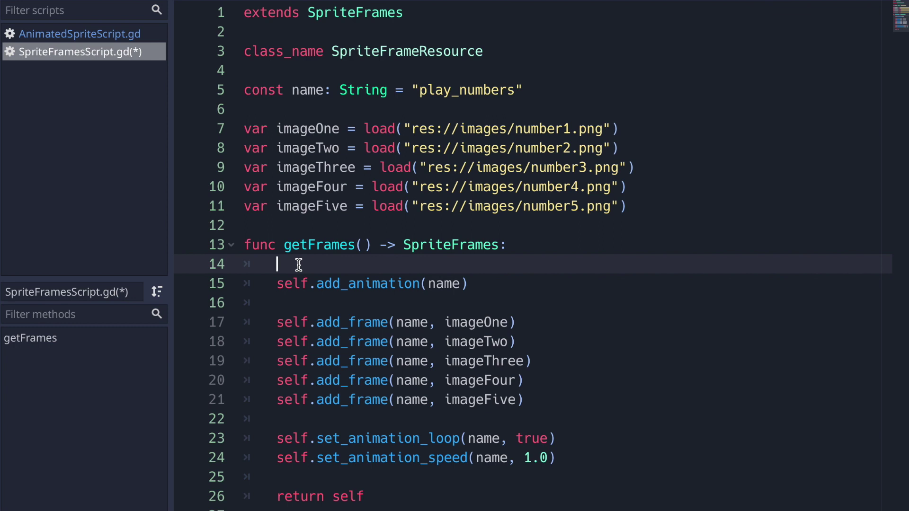
{"action": "double_click", "coordinate": [356, 283]}
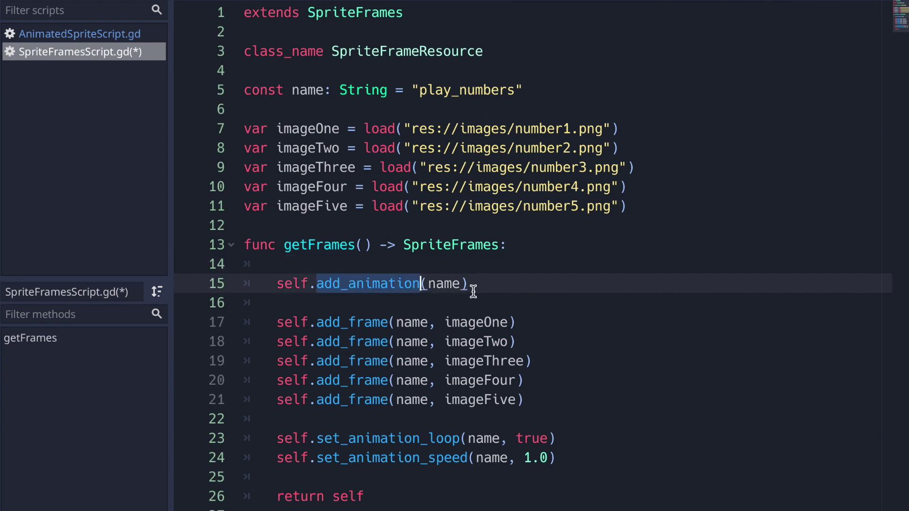
{"action": "double_click", "coordinate": [451, 284]}
{"action": "double_click", "coordinate": [331, 323]}
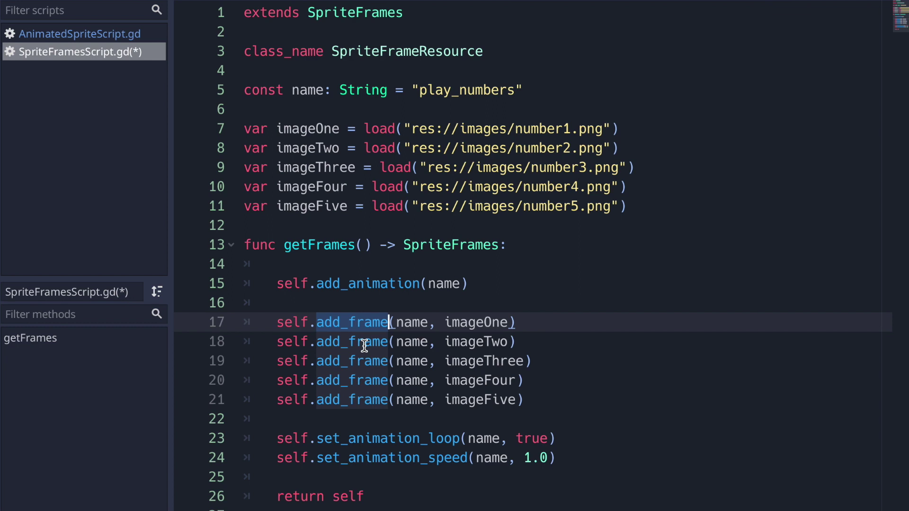
{"action": "double_click", "coordinate": [411, 323]}
{"action": "double_click", "coordinate": [452, 323]}
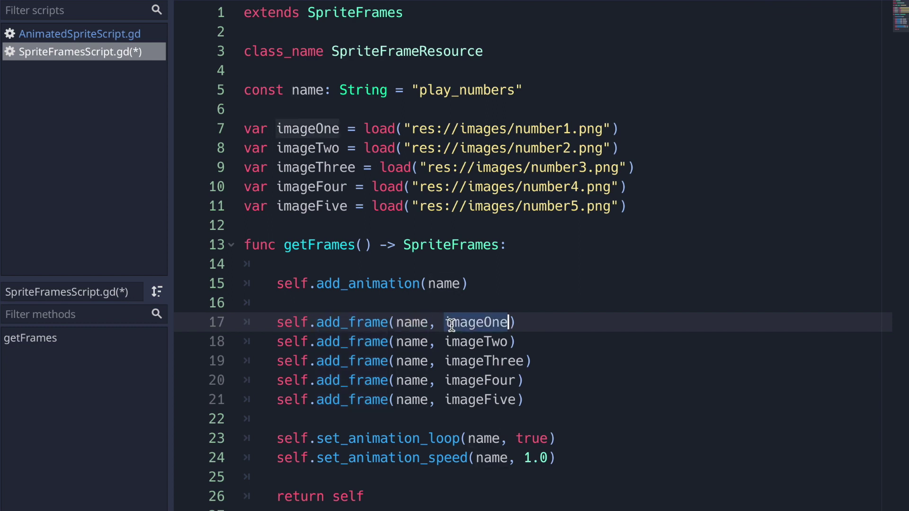